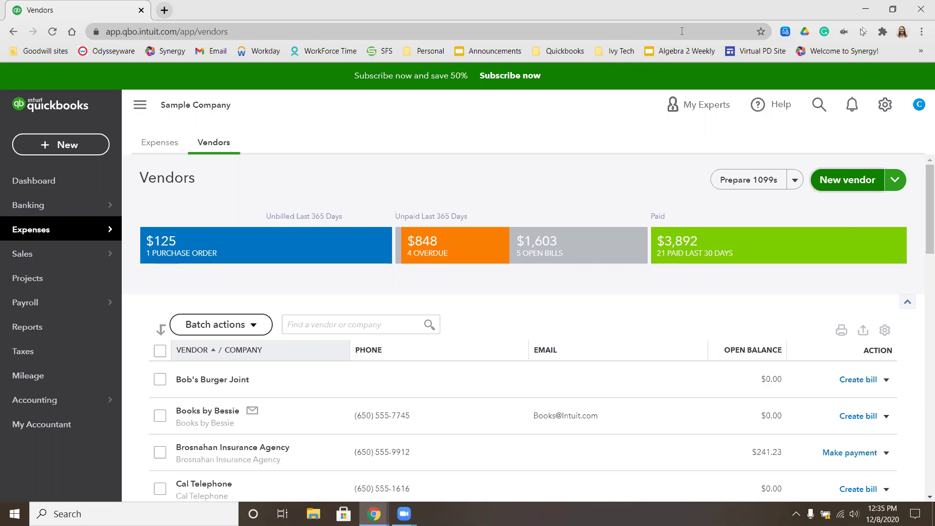
# Open the Books by Bessie vendor record and show its vendor details
pyautogui.moveTo(102, 233)
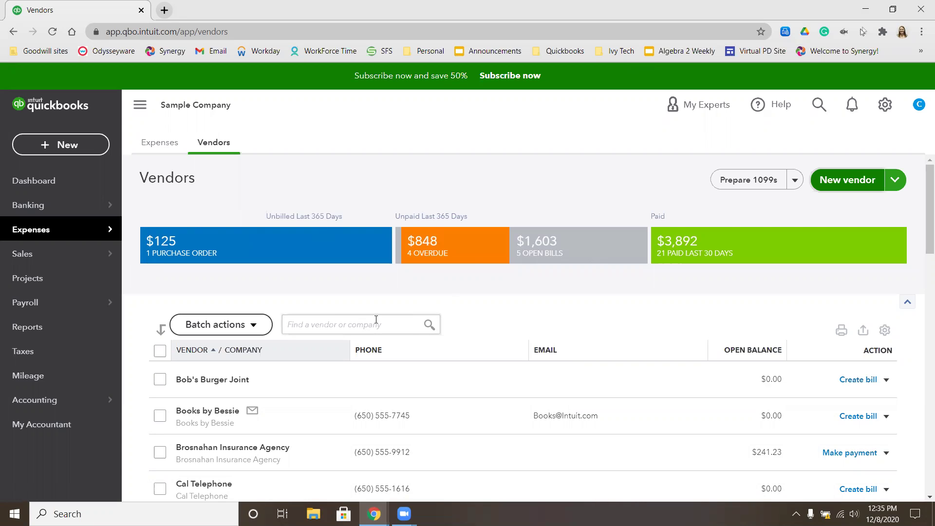
pyautogui.click(360, 317)
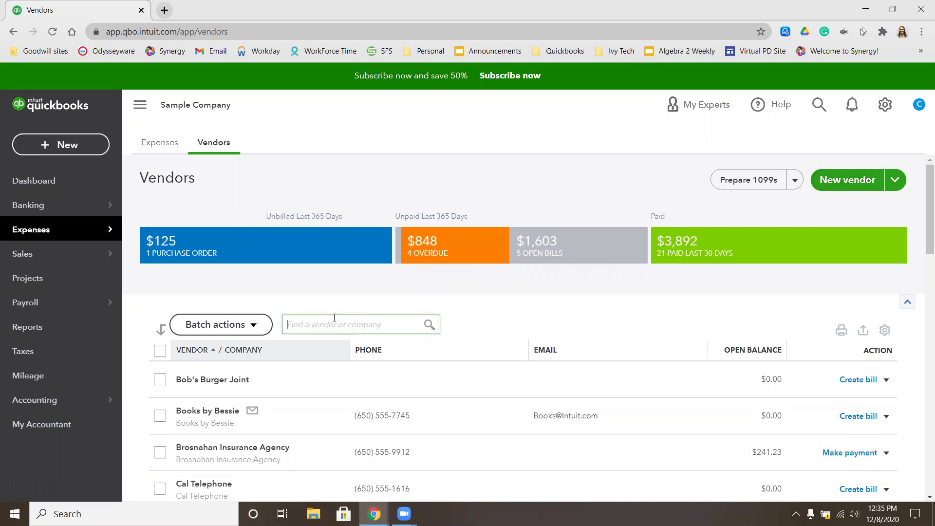
pyautogui.click(208, 411)
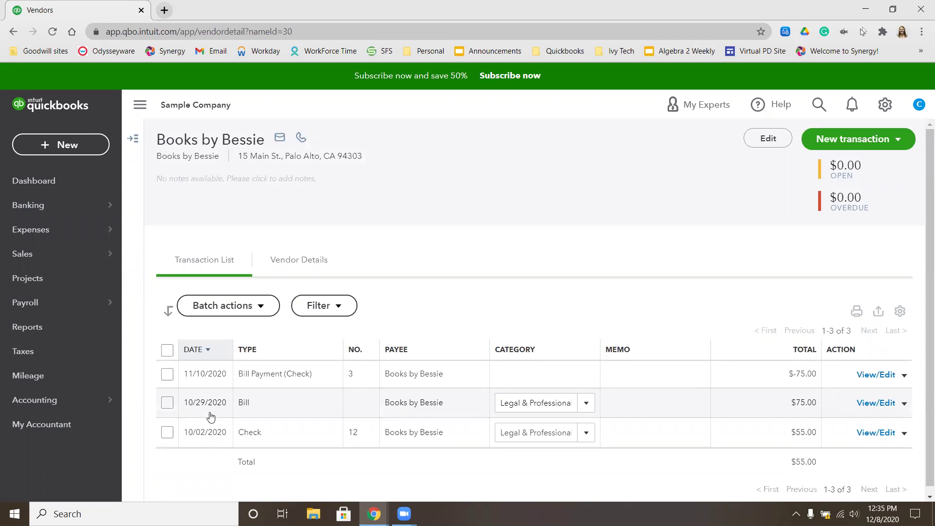
pyautogui.click(611, 349)
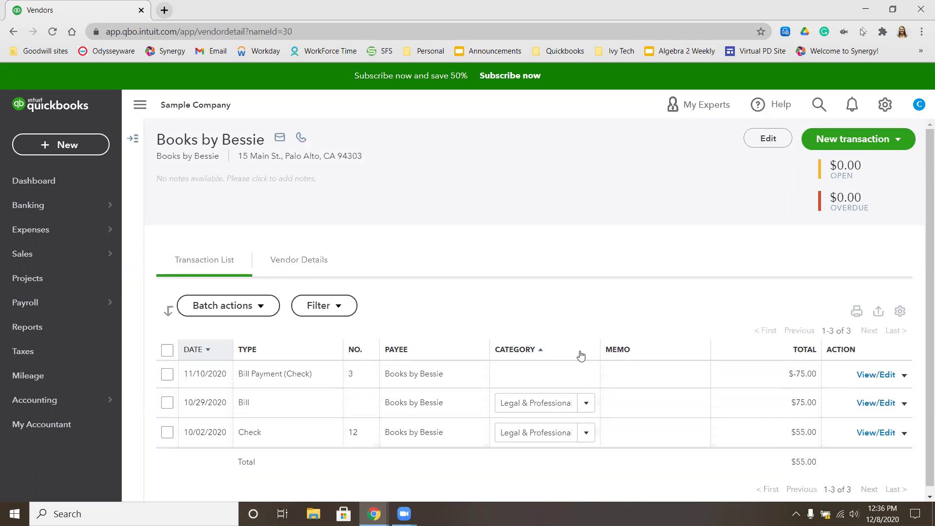
pyautogui.click(294, 262)
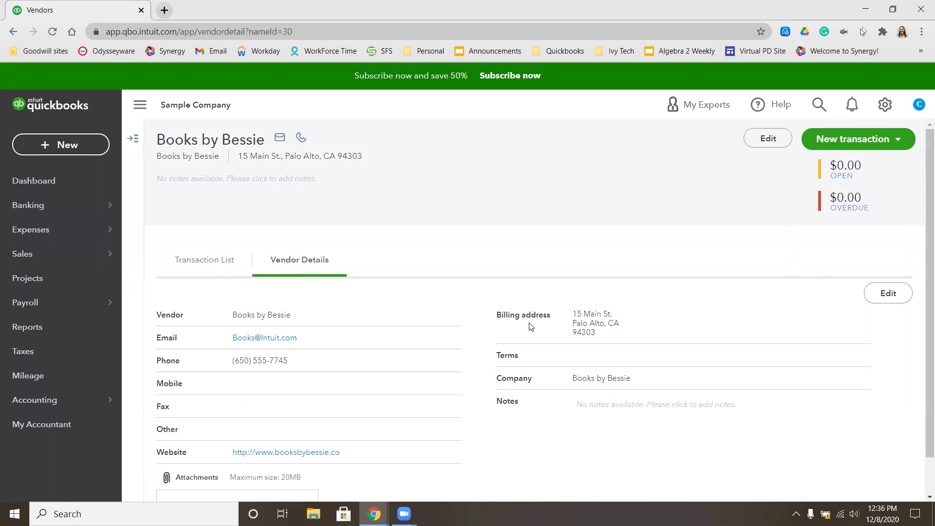
# Replace the street address in the Books by Bessie vendor information with the new street address and save the vendor
pyautogui.click(888, 293)
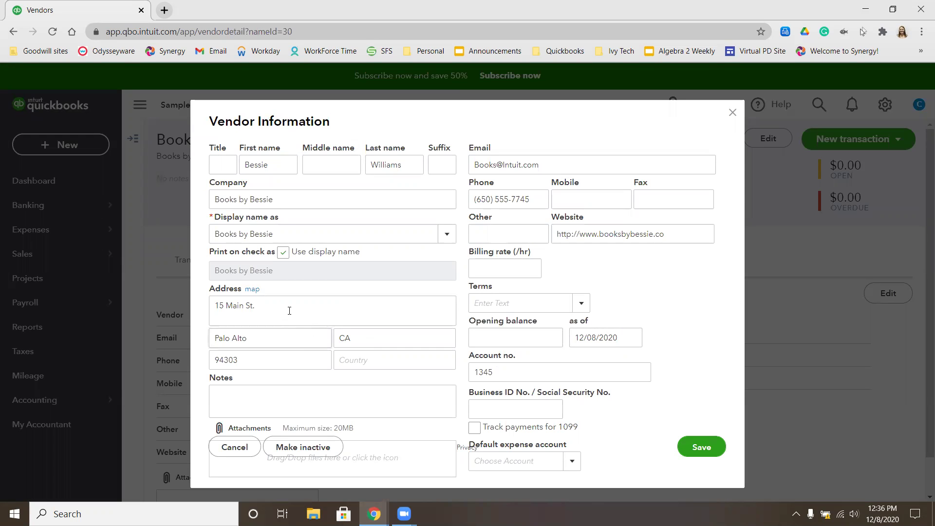
pyautogui.tripleClick(234, 306)
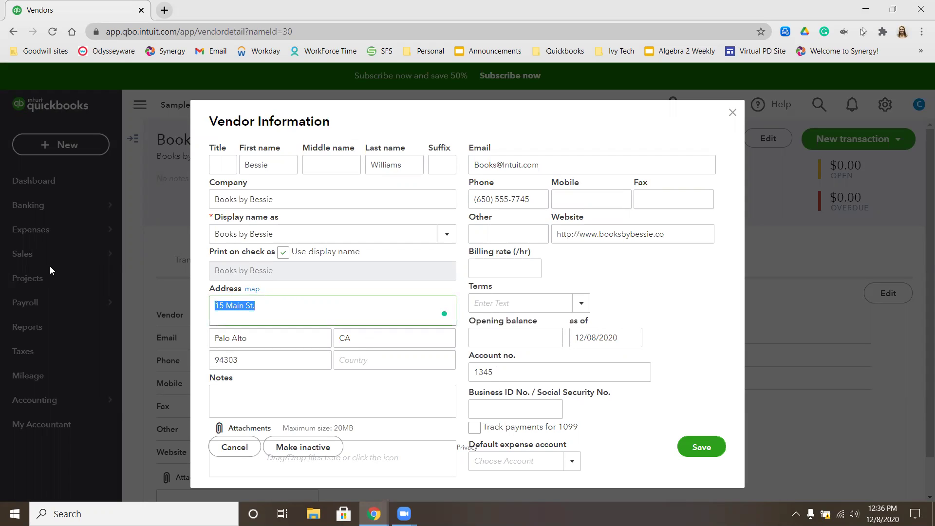
pyautogui.write('987')
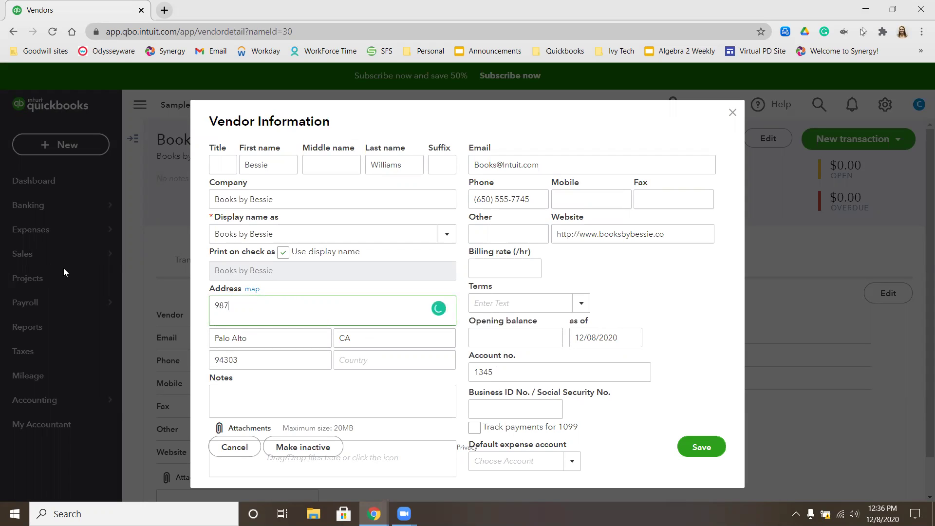
pyautogui.write('1 Broadway')
pyautogui.click(711, 456)
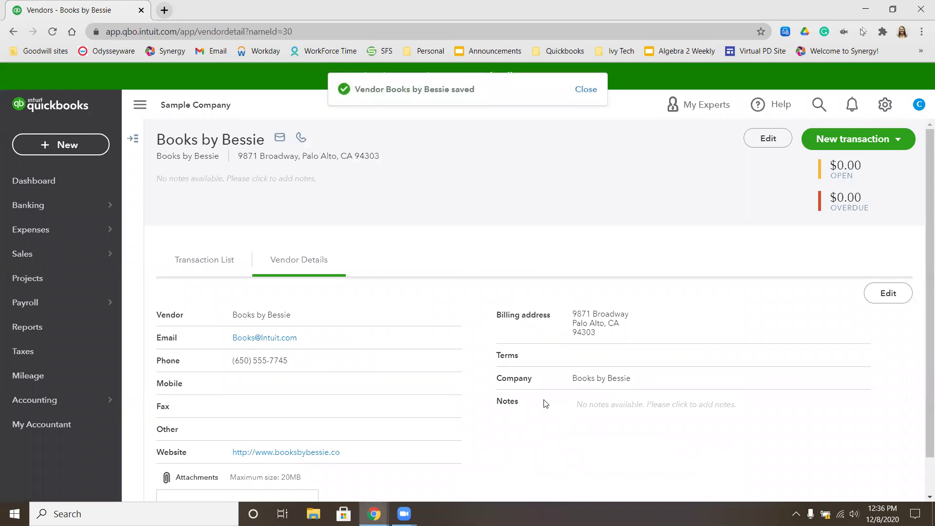
# Return to the vendor list and open the record of the individual vendor listed directly above United States Treasury
pyautogui.moveTo(56, 232)
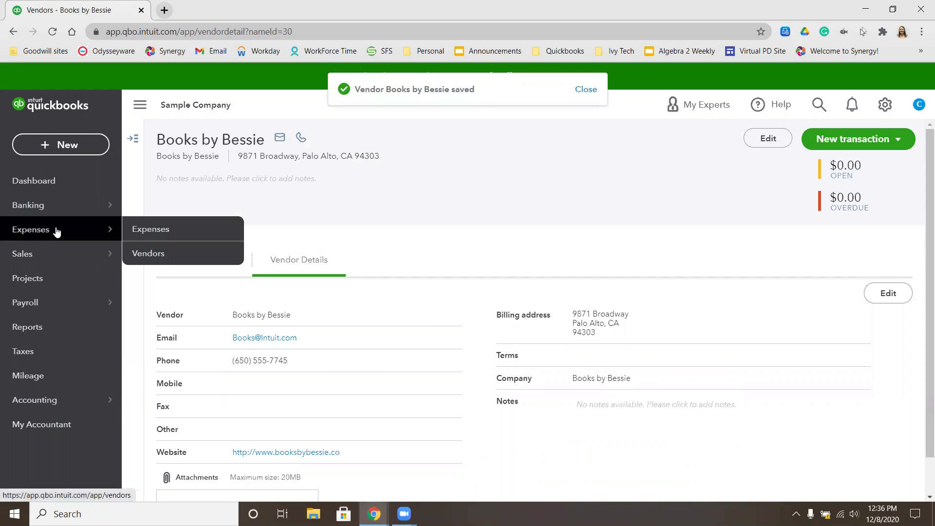
pyautogui.click(151, 252)
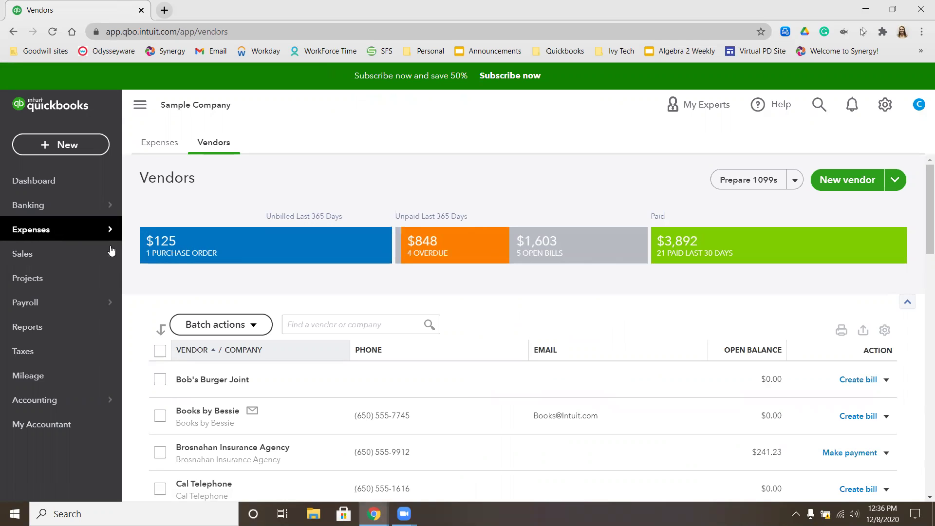
pyautogui.scroll(-6, 357, 325)
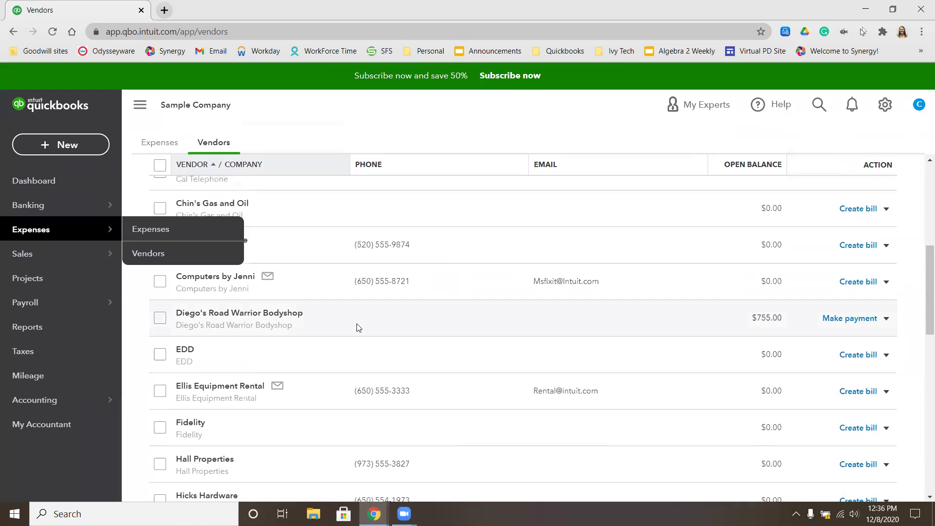
pyautogui.scroll(-13, 358, 326)
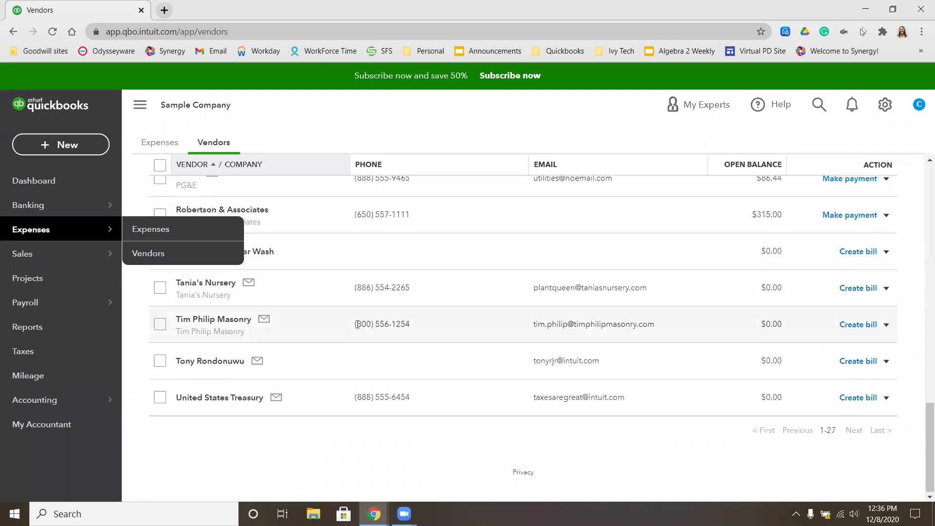
pyautogui.scroll(1, 358, 326)
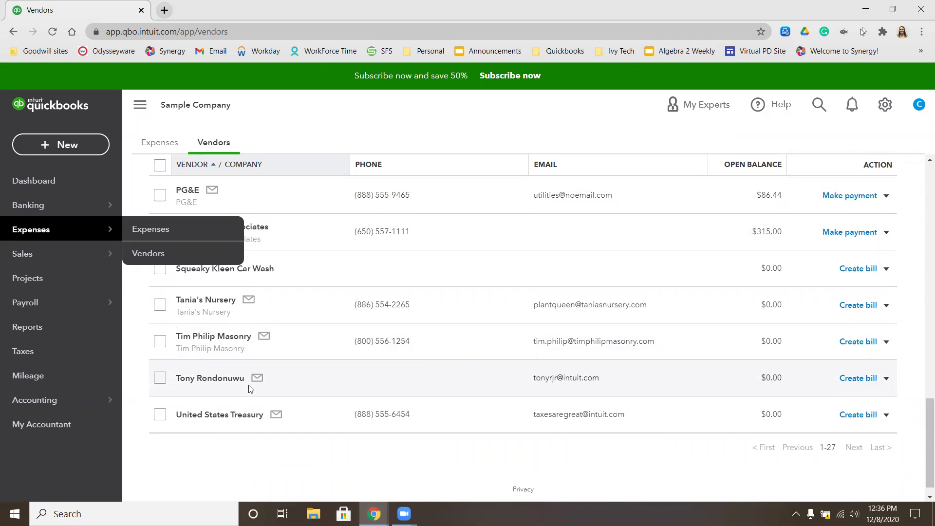
pyautogui.click(219, 379)
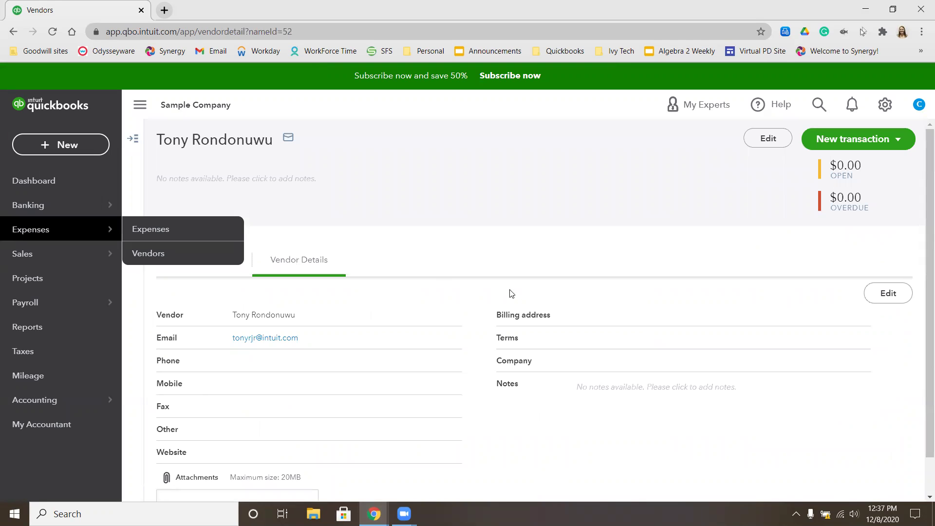
# Change this vendor's display name to Lee Advertising, save it, and accept merging it with the existing vendor of that name
pyautogui.click(893, 294)
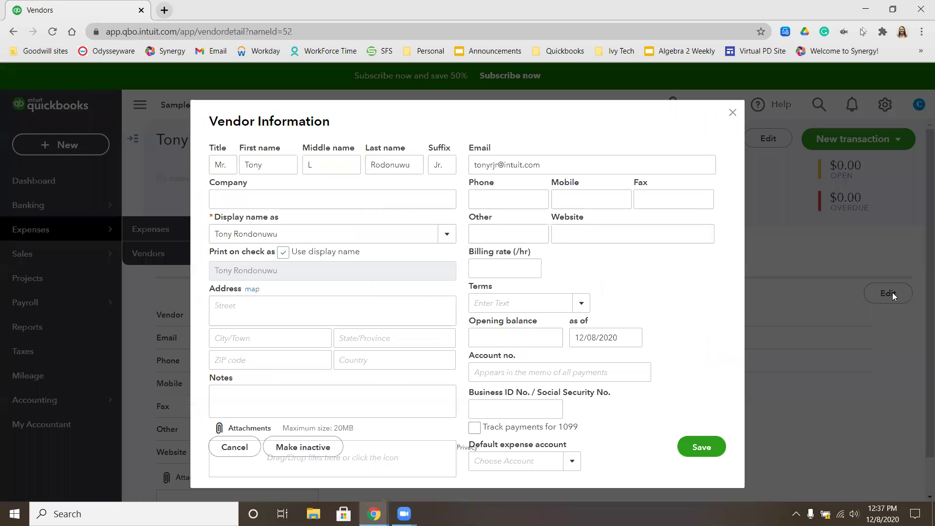
pyautogui.click(346, 225)
pyautogui.write('Le')
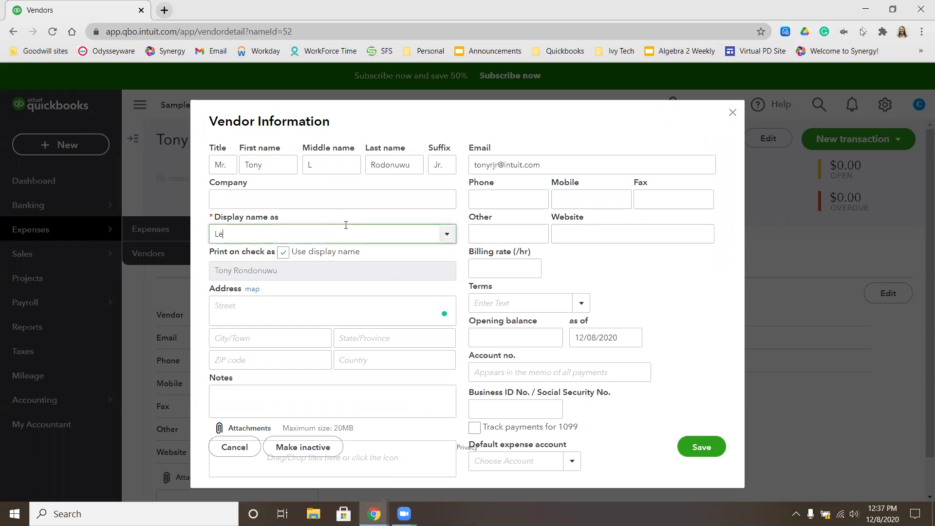
pyautogui.write('e Advertising')
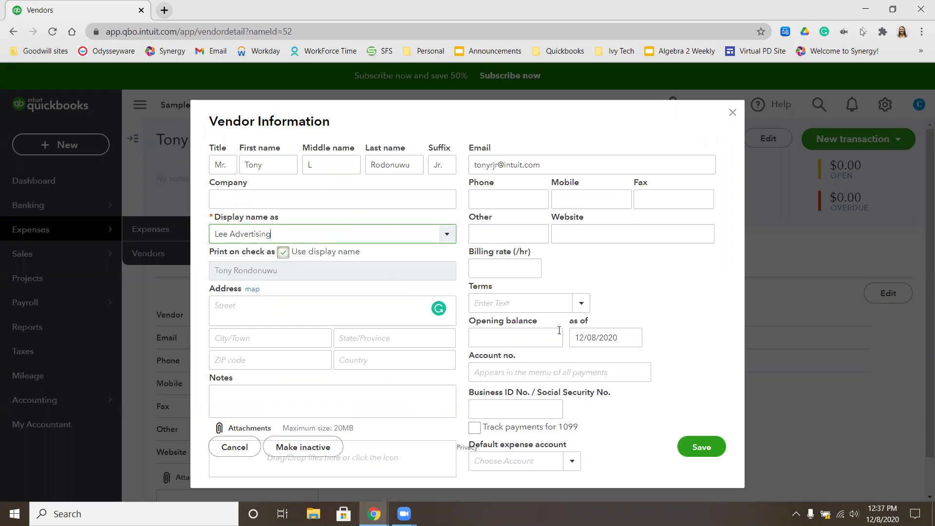
pyautogui.click(699, 453)
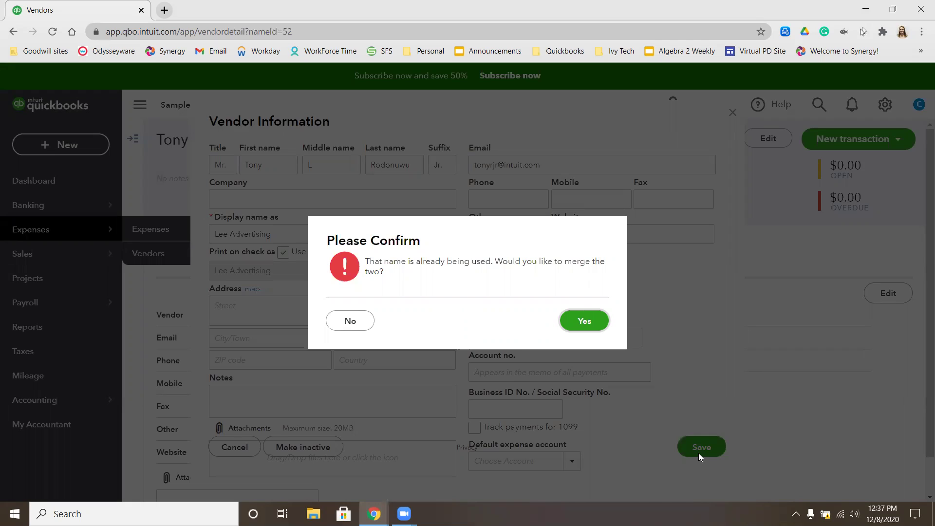
pyautogui.click(584, 321)
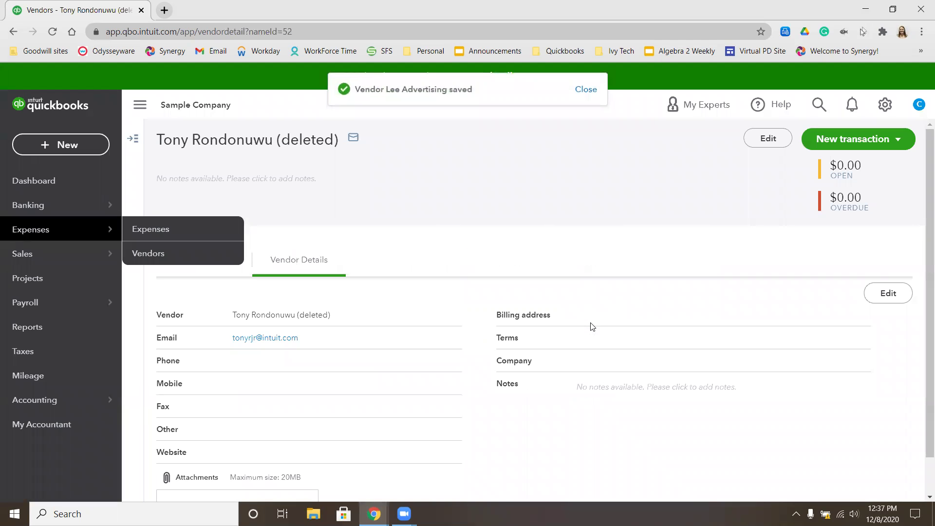
# Open the Squeaky Kleen Car Wash record from the vendor list and make that vendor inactive
pyautogui.click(145, 254)
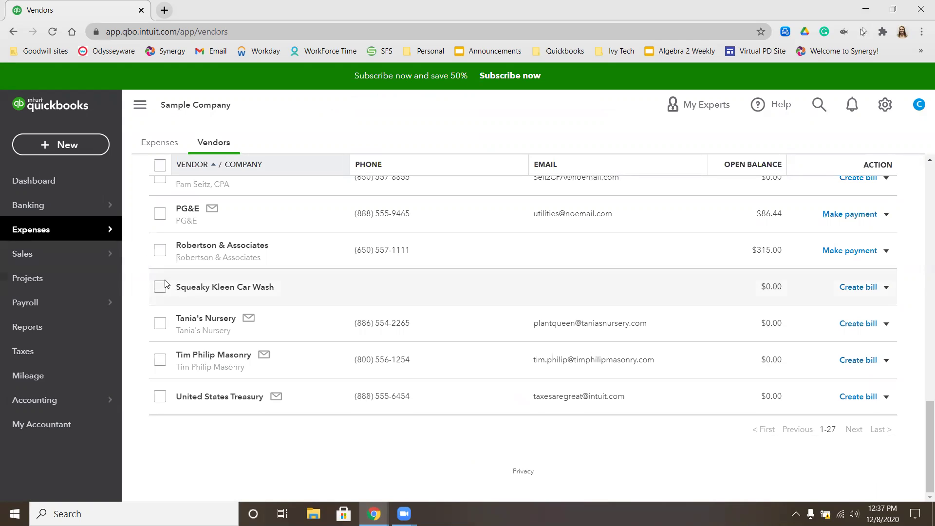
pyautogui.click(248, 289)
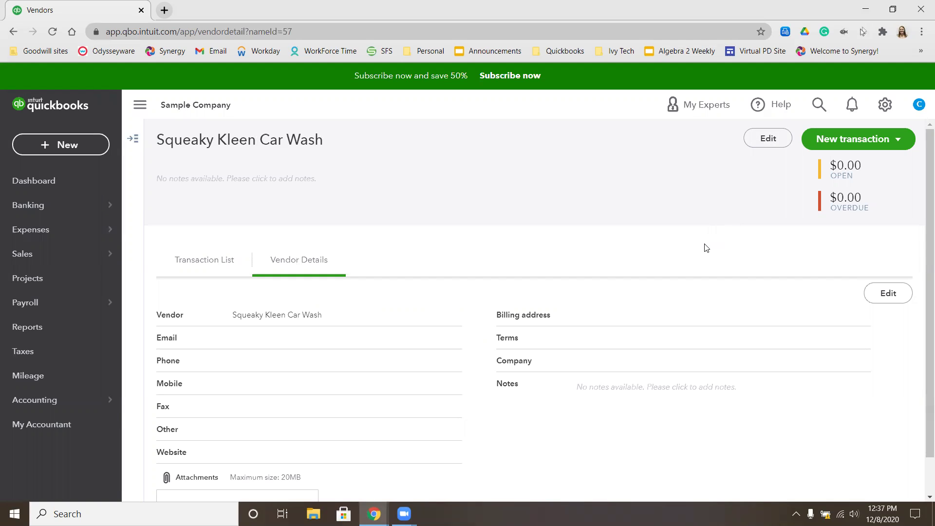
pyautogui.click(767, 141)
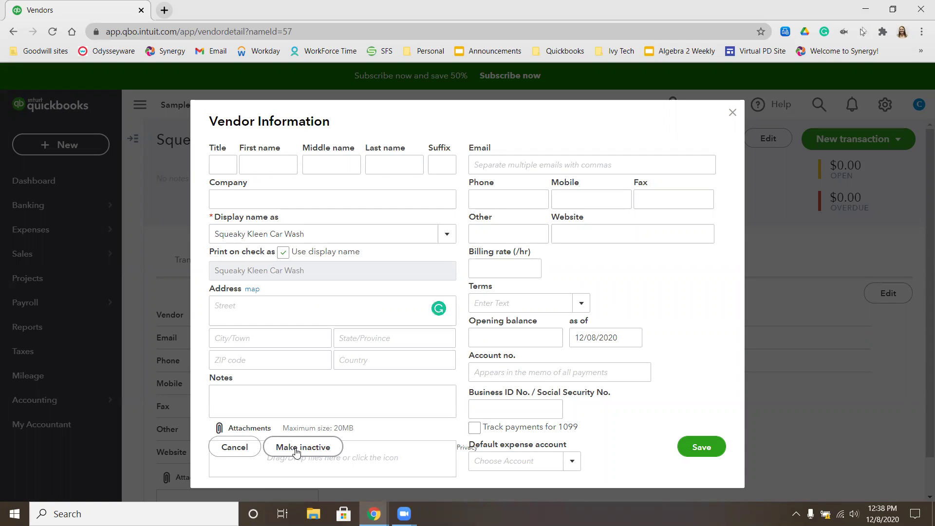
pyautogui.click(296, 448)
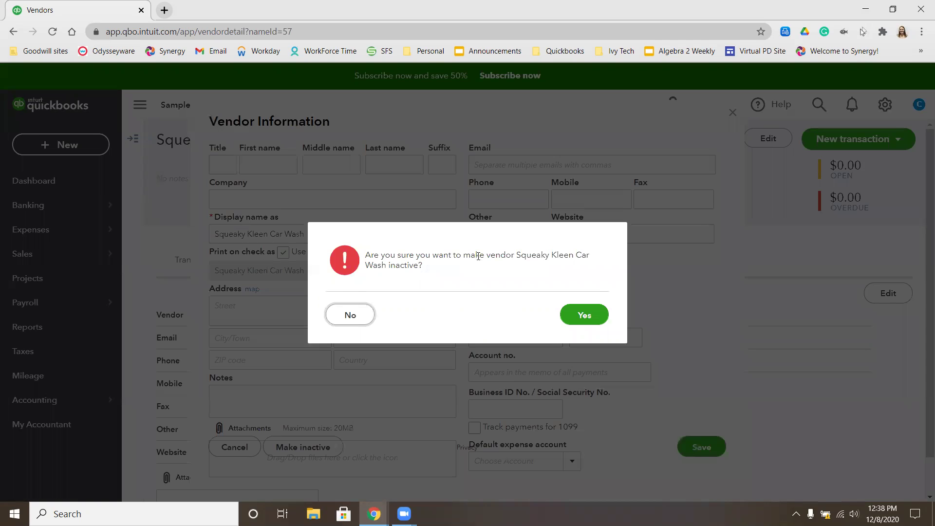
pyautogui.click(595, 317)
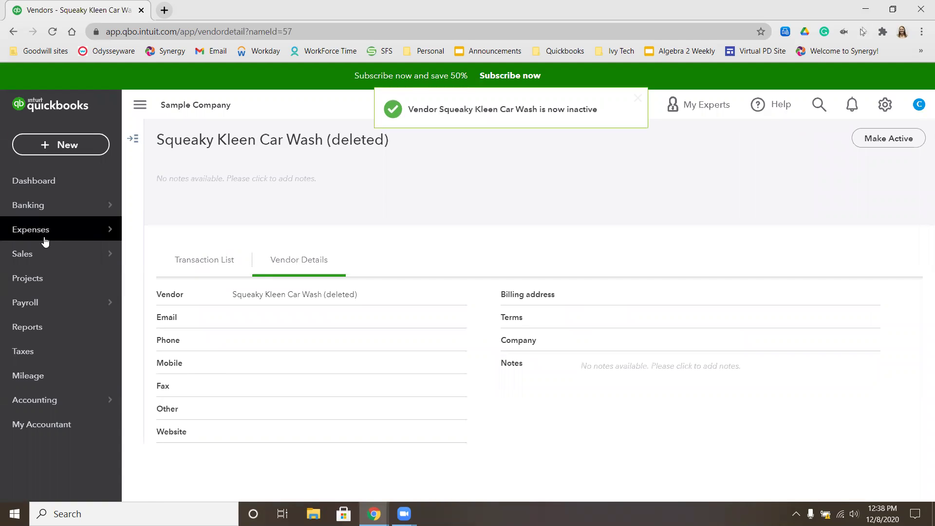
# Set the vendor list to include inactive vendors and review the entries down to the end of the list
pyautogui.moveTo(45, 231)
pyautogui.click(146, 258)
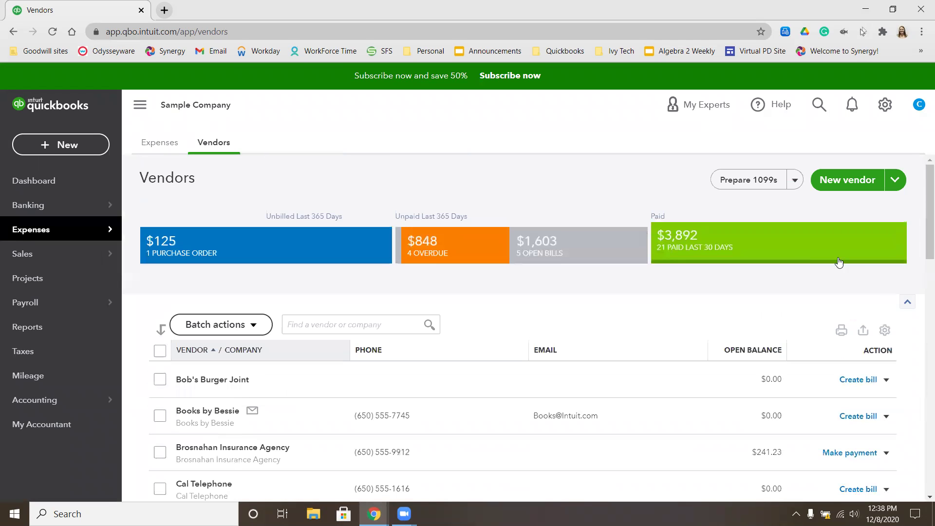
pyautogui.click(884, 331)
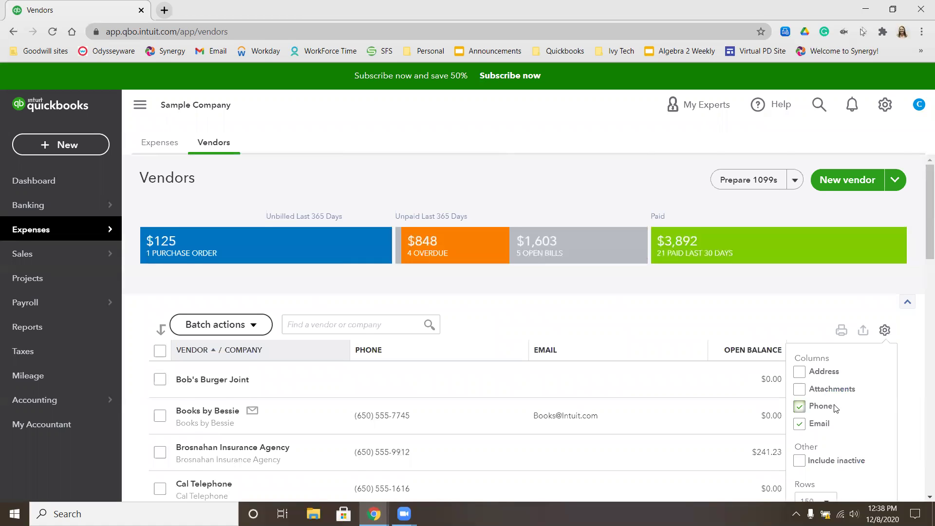
pyautogui.scroll(-1, 834, 408)
pyautogui.click(799, 420)
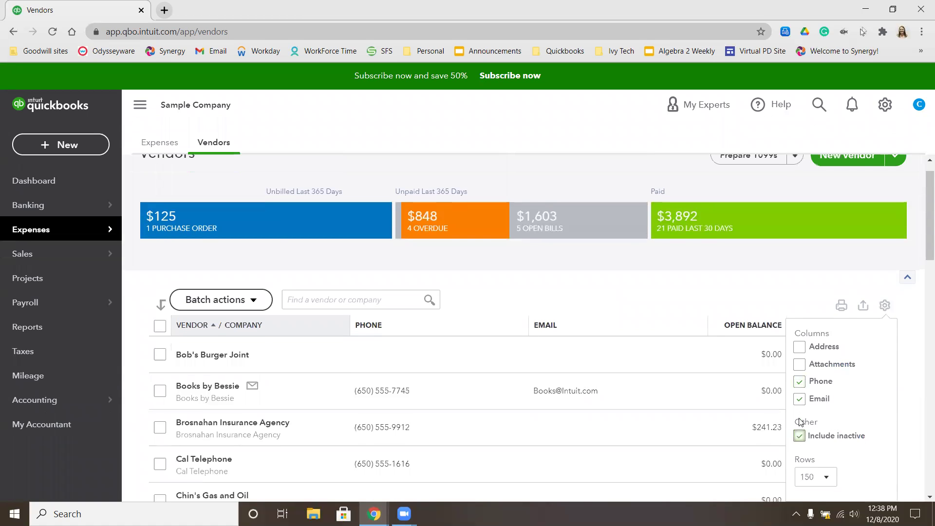
pyautogui.scroll(1, 799, 422)
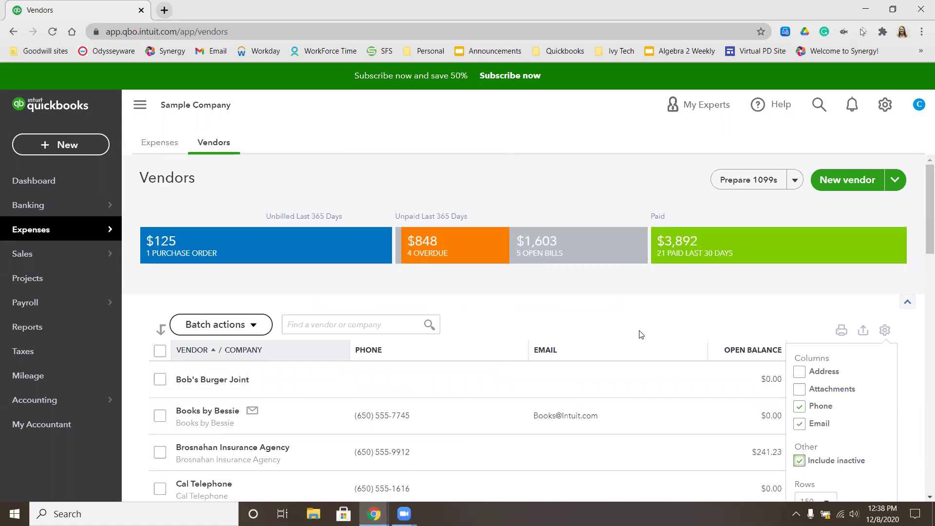
pyautogui.scroll(-12, 640, 334)
pyautogui.scroll(-6, 375, 403)
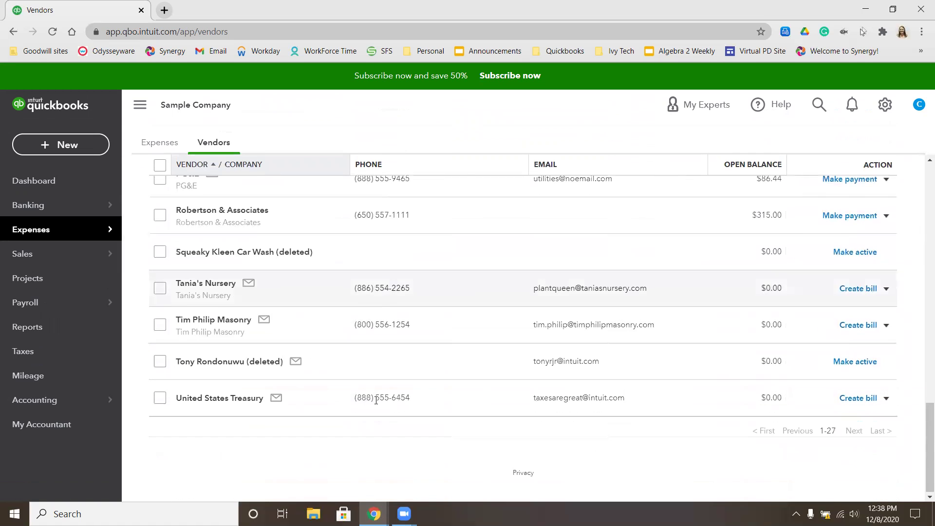